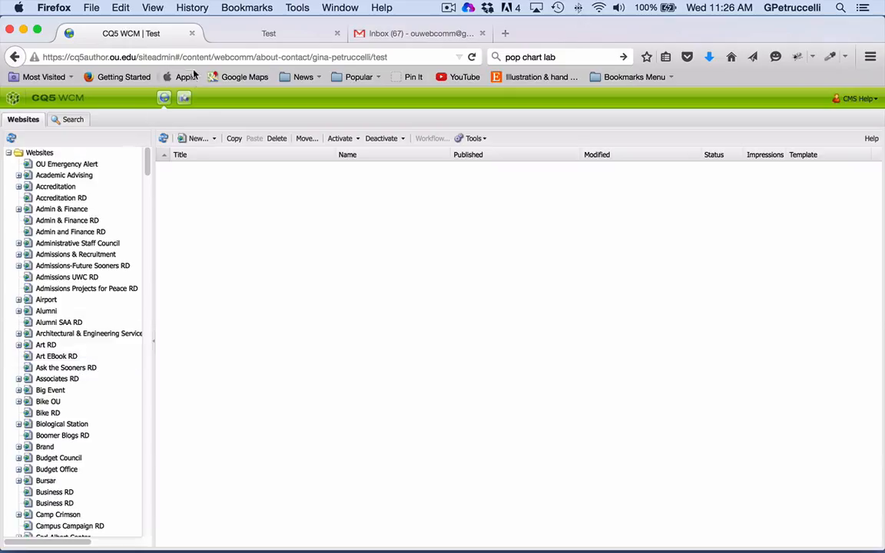
# - Switch to the digital assets view, and load cq5author.ou.edu in a new browser tab placed directly beside it
pyautogui.click(185, 98)
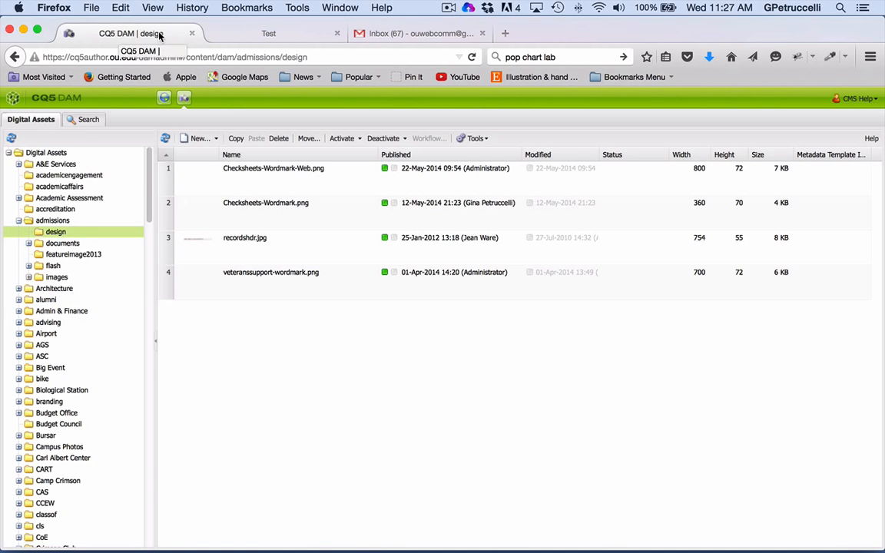
pyautogui.click(240, 34)
pyautogui.click(505, 34)
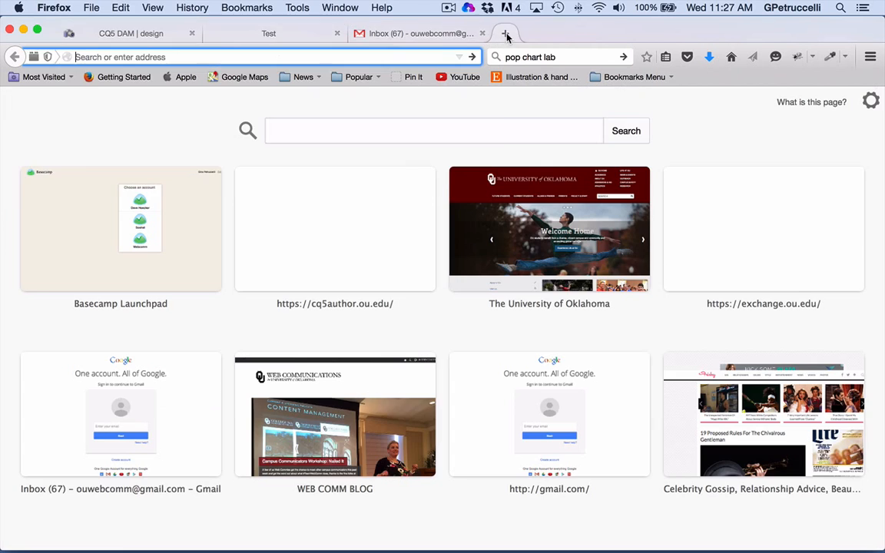
pyautogui.write('cq5author.ou.edu')
pyautogui.press('Return')
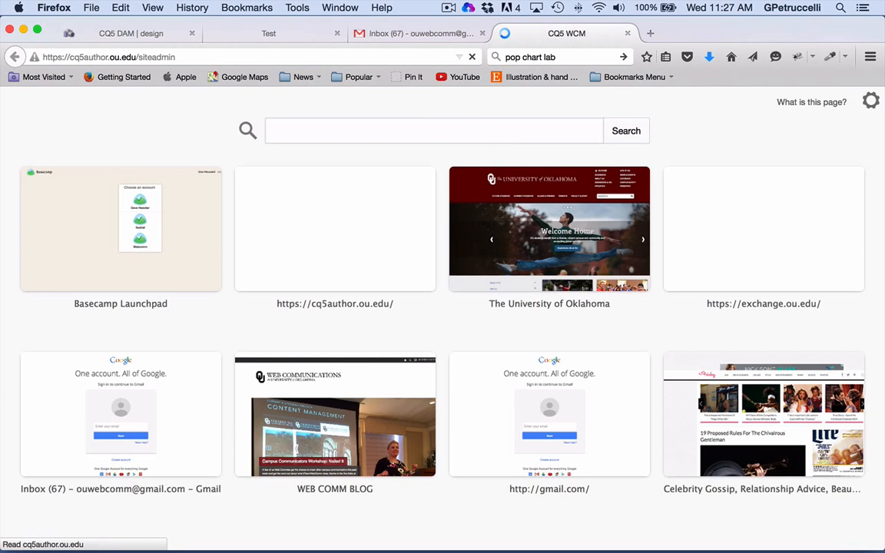
pyautogui.moveTo(569, 34); pyautogui.dragTo(229, 38)
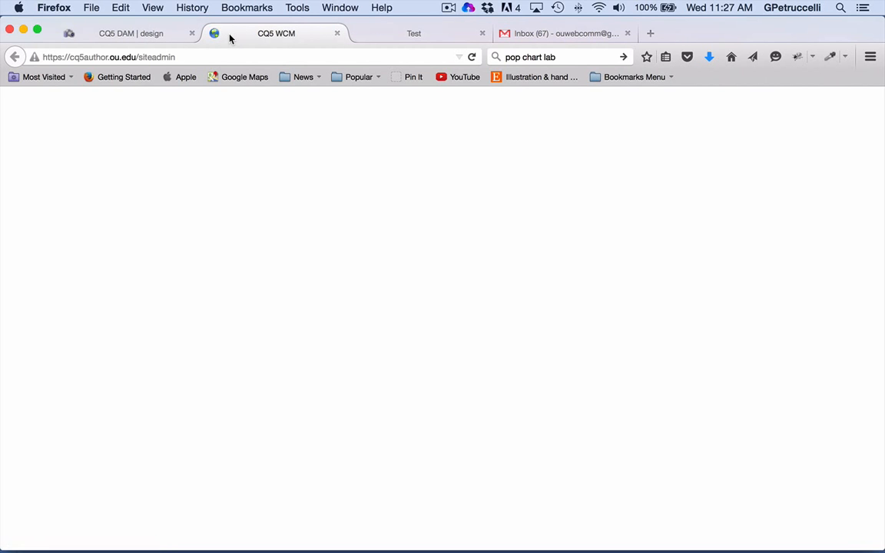
# - Return to the digital assets, collapse the admissions folder, and expand and open the webcomm folder
pyautogui.click(150, 37)
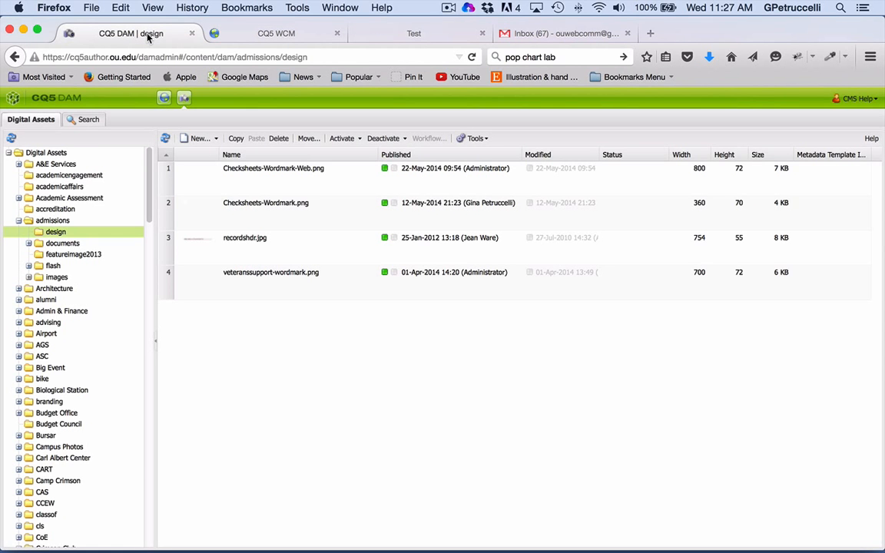
pyautogui.click(18, 221)
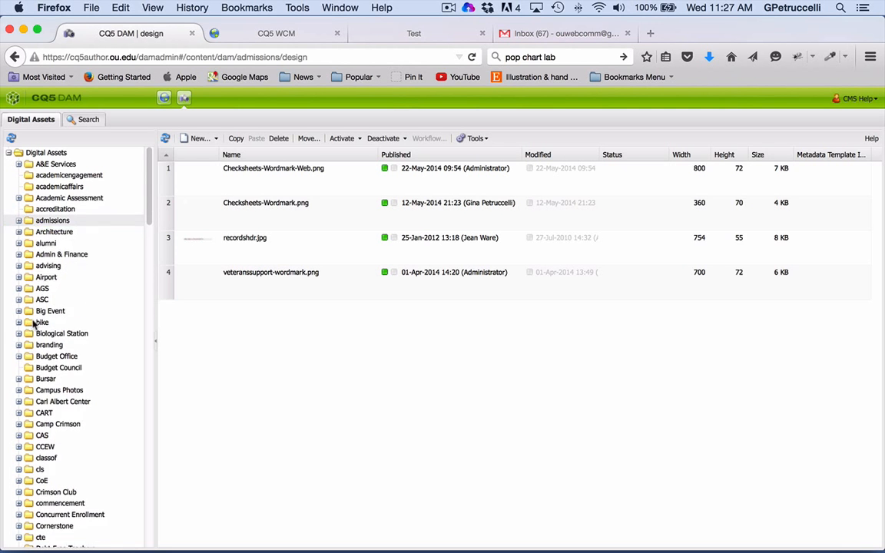
pyautogui.scroll(-4, 35, 377)
pyautogui.scroll(-15, 34, 376)
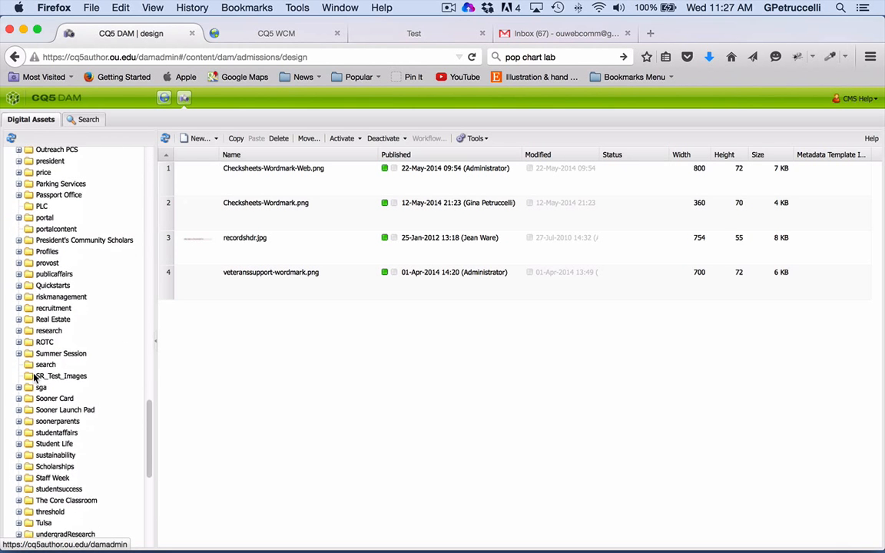
pyautogui.scroll(-3, 35, 376)
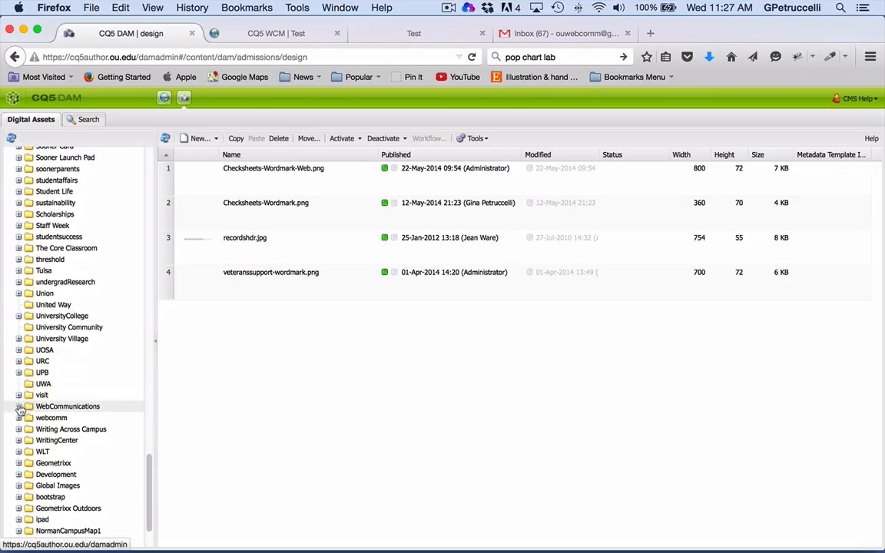
pyautogui.click(19, 418)
pyautogui.click(43, 418)
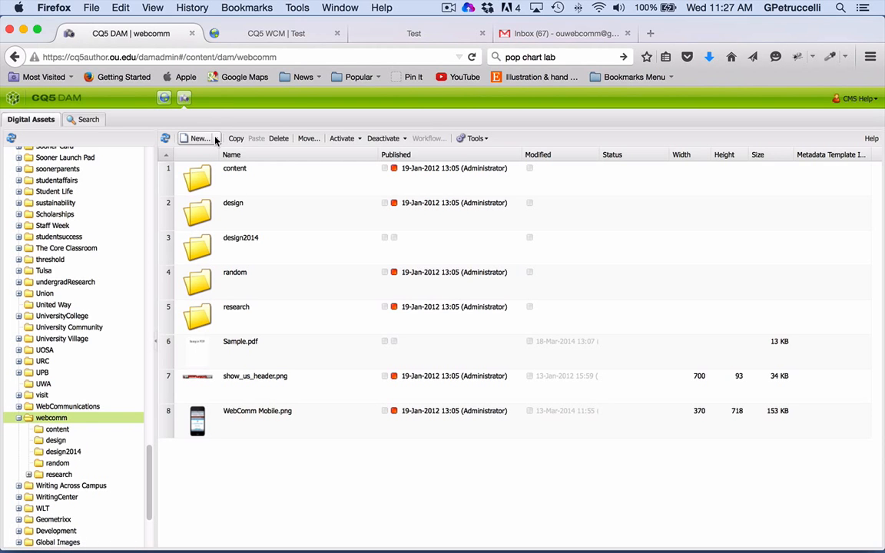
# - Create a new folder inside webcomm with the name "test" and the title "Test Folder"
pyautogui.click(215, 140)
pyautogui.click(214, 171)
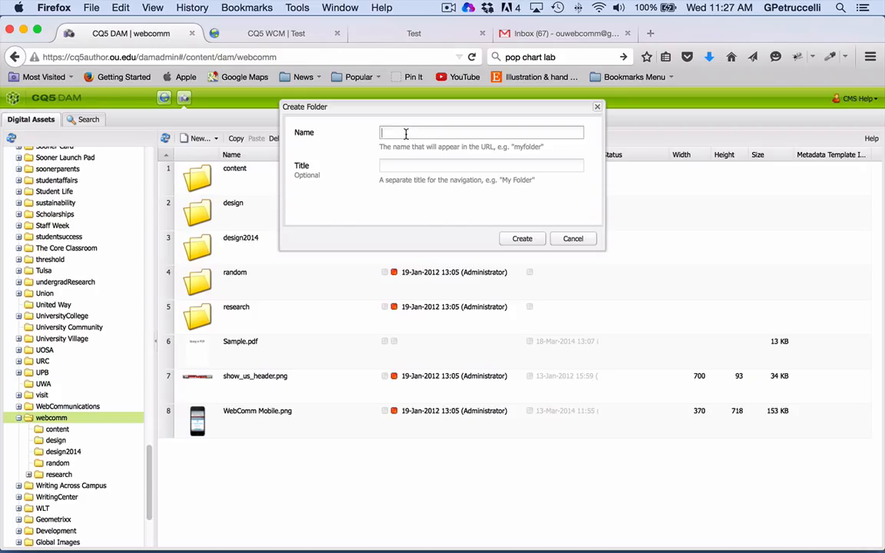
pyautogui.write('test')
pyautogui.press('Tab')
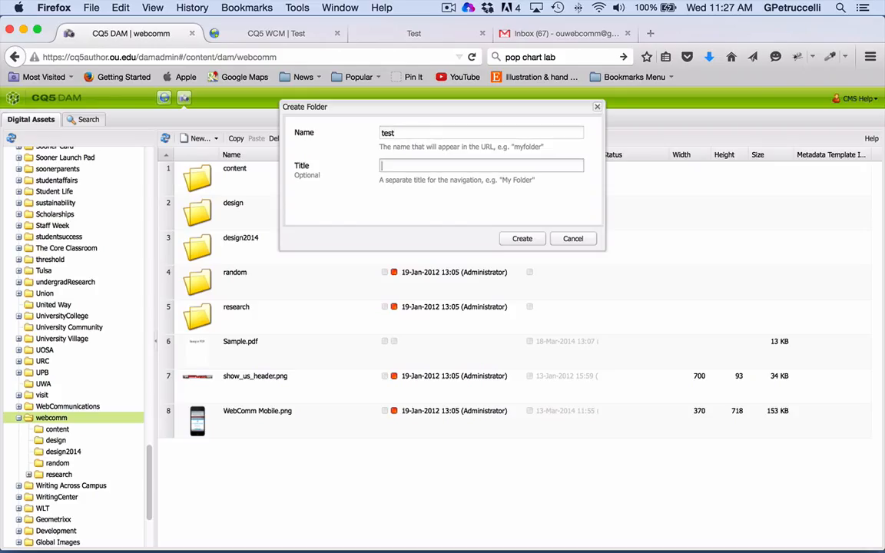
pyautogui.write('Test Folder')
pyautogui.click(530, 244)
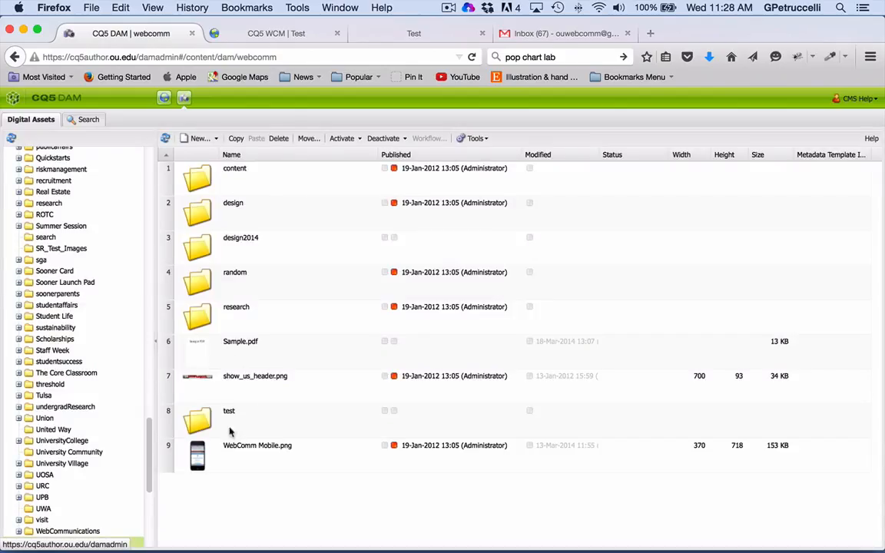
# - Open Test Folder, upload happy_muffin.png from Dropbox's Migration Documents & Exported Wufoo Forms folder, and refresh the asset list
pyautogui.click(244, 430)
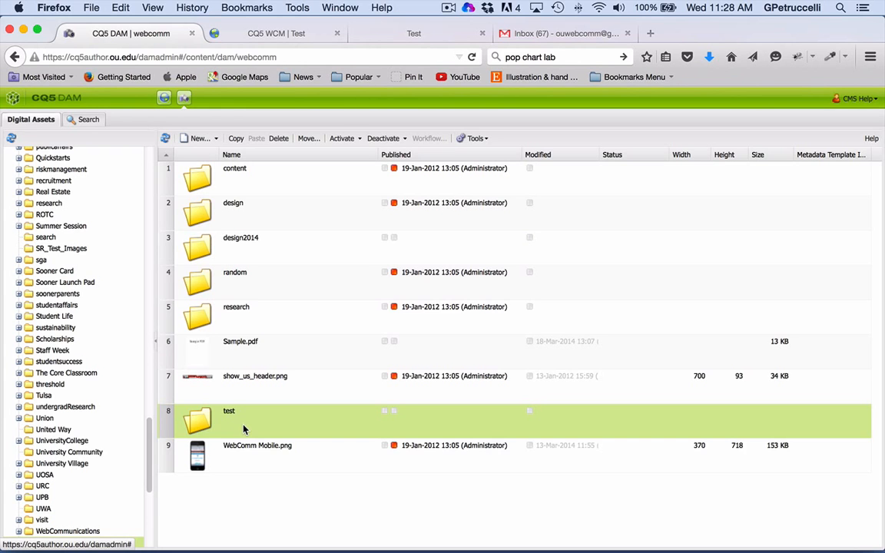
pyautogui.moveTo(239, 428); pyautogui.dragTo(53, 467)
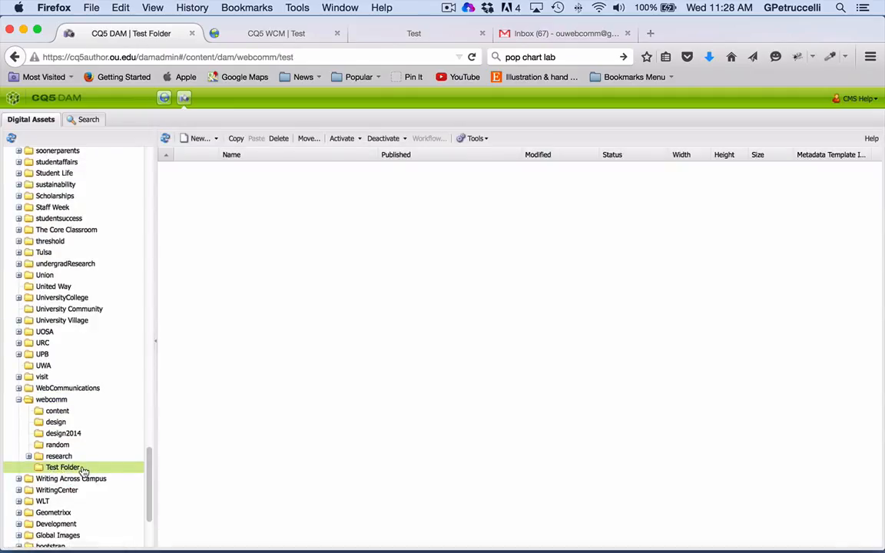
pyautogui.click(201, 139)
pyautogui.click(219, 154)
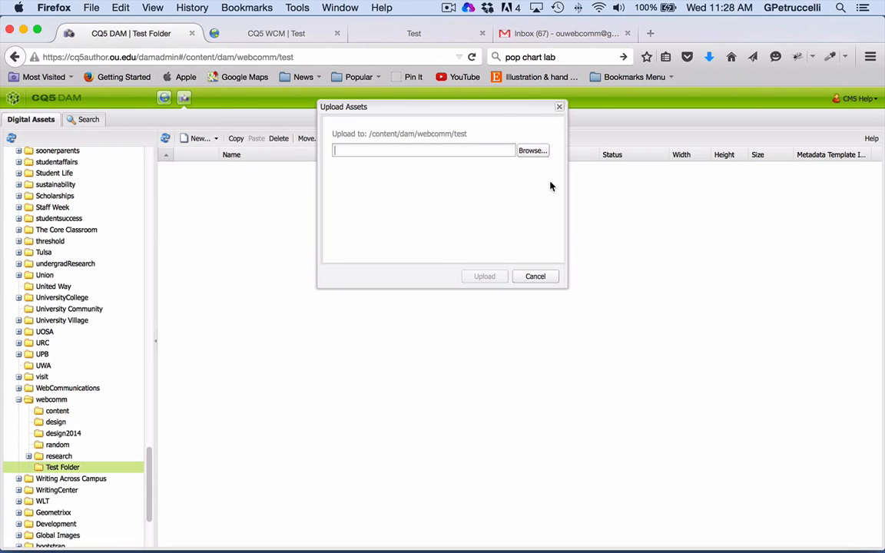
pyautogui.click(540, 151)
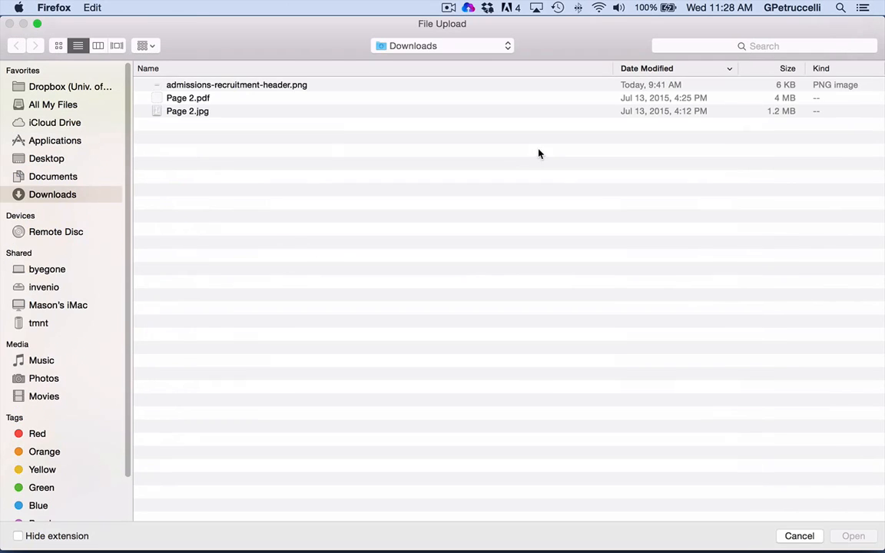
pyautogui.click(66, 86)
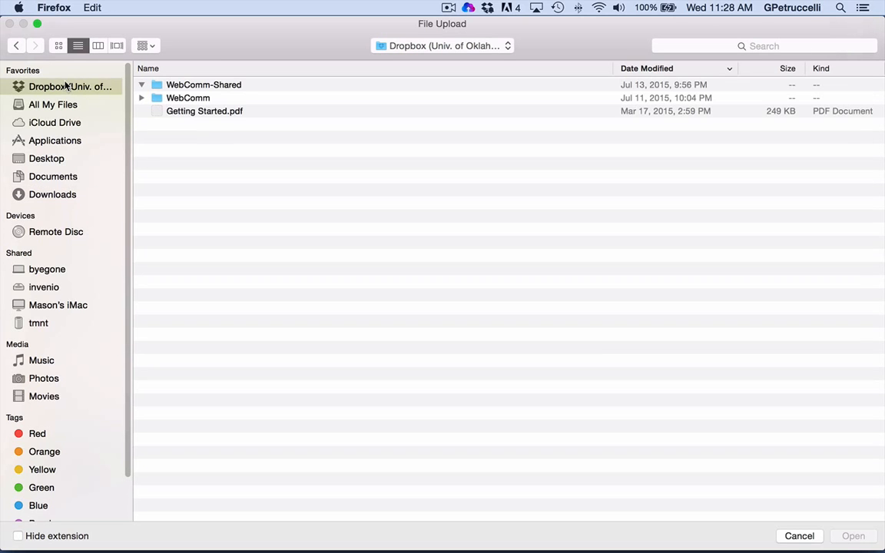
pyautogui.click(182, 88)
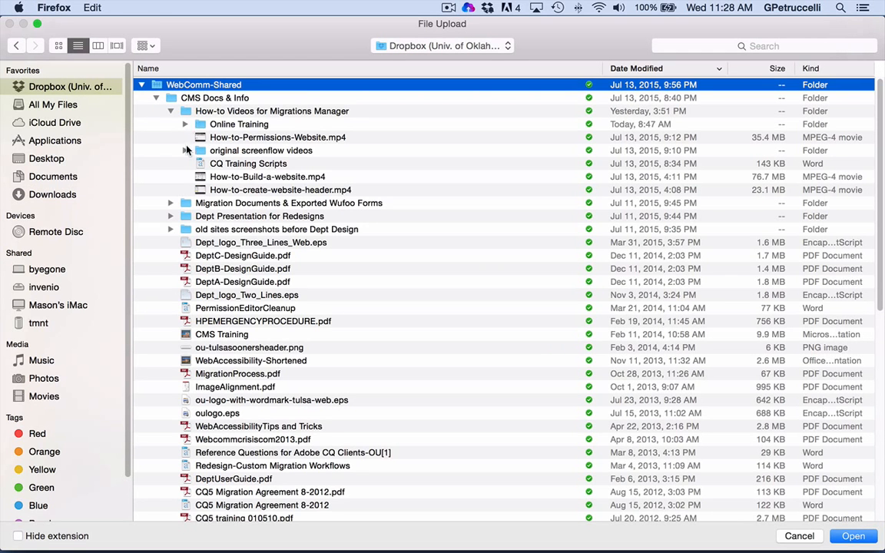
pyautogui.click(171, 203)
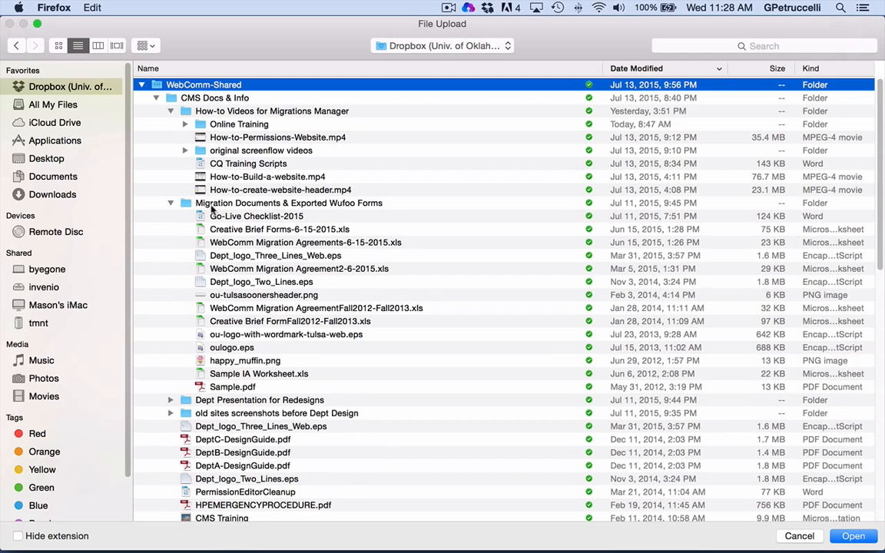
pyautogui.click(244, 360)
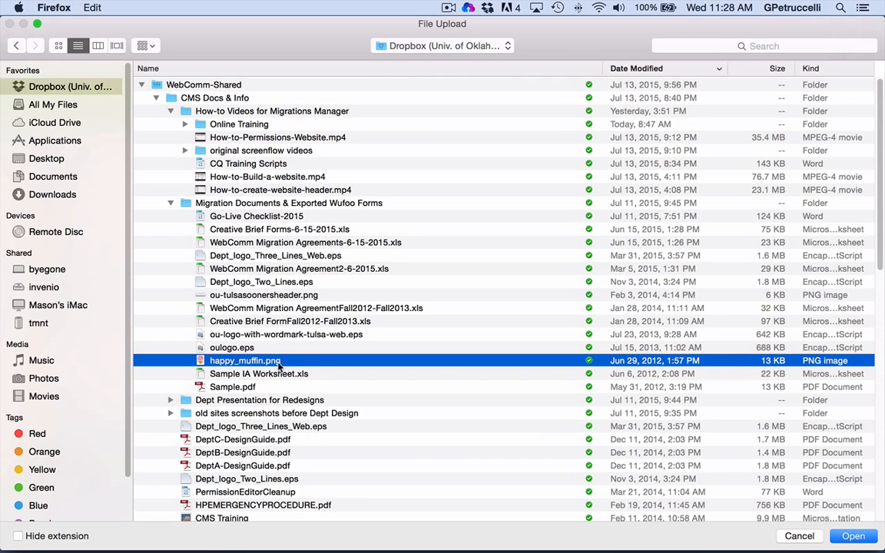
pyautogui.click(853, 535)
pyautogui.click(485, 277)
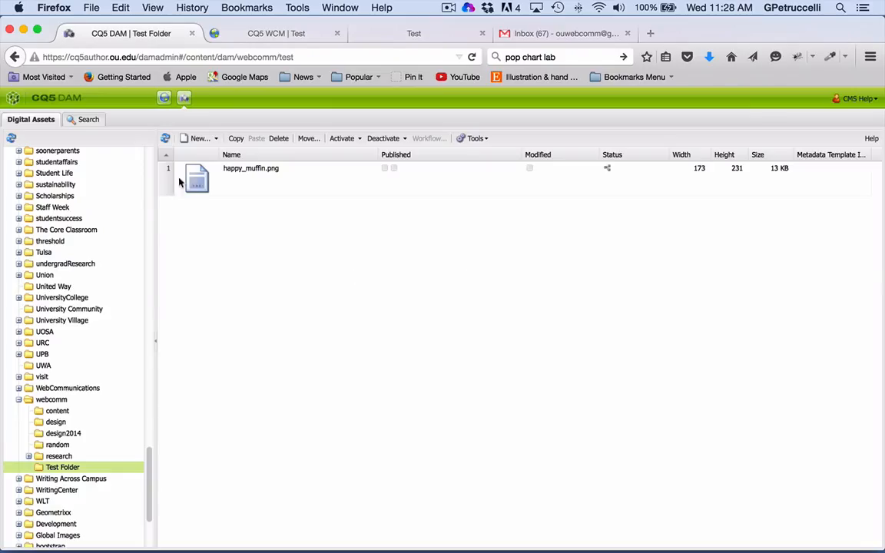
pyautogui.click(165, 140)
# - Open happy_muffin.png's details, set its title to "Webcomm Happy Muffin Cartoon", and save
pyautogui.rightClick(237, 180)
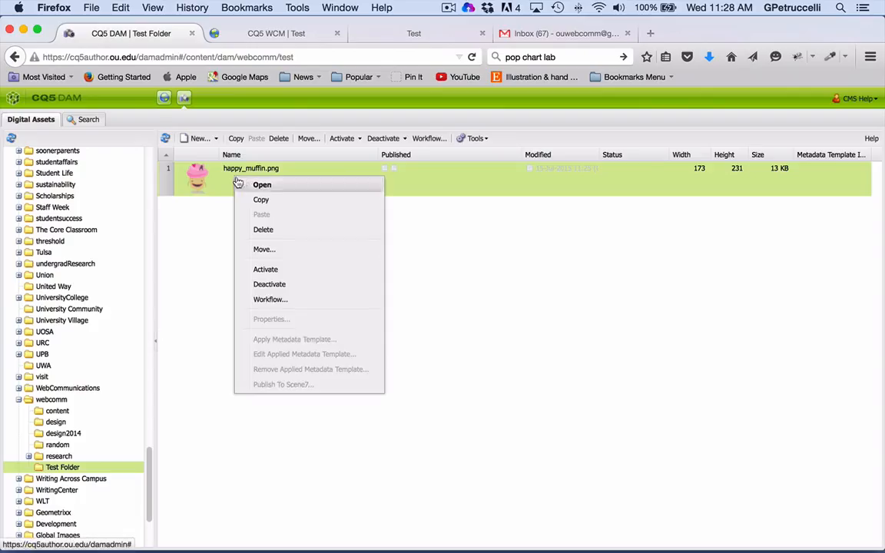
pyautogui.click(219, 180)
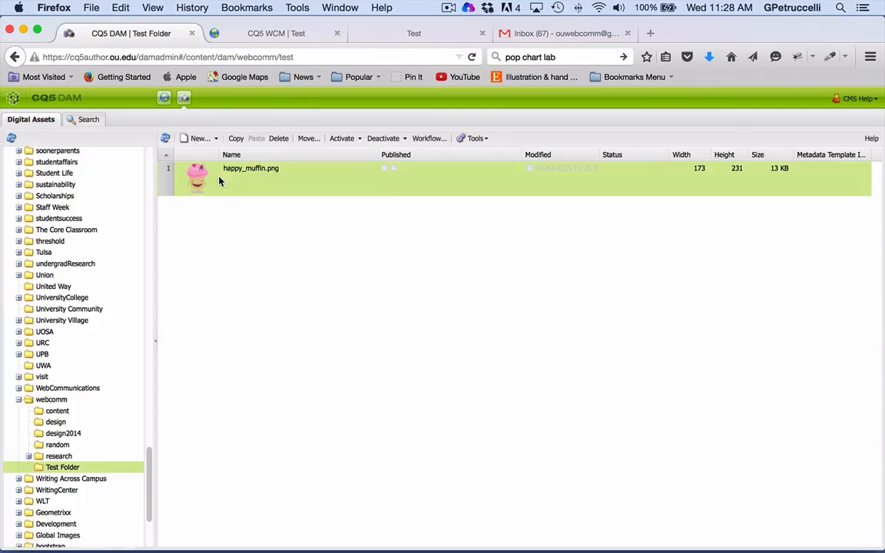
pyautogui.doubleClick(219, 181)
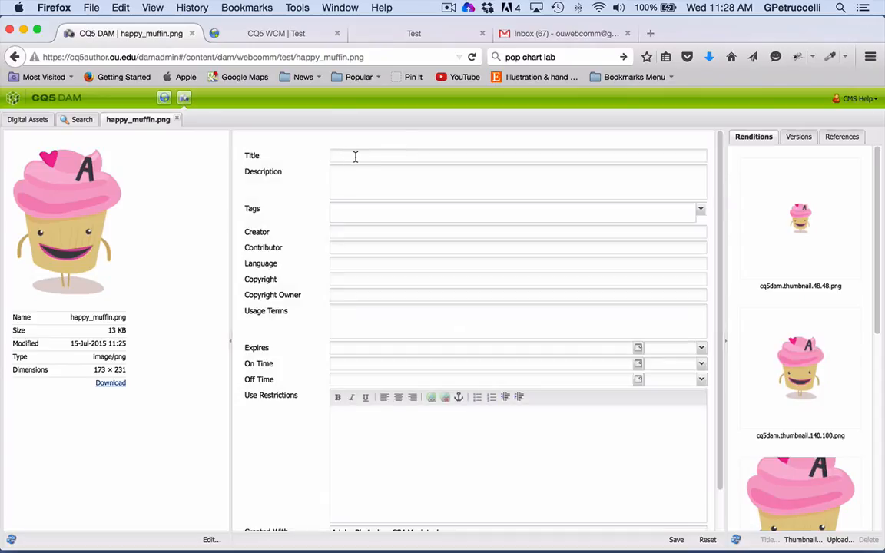
pyautogui.click(355, 157)
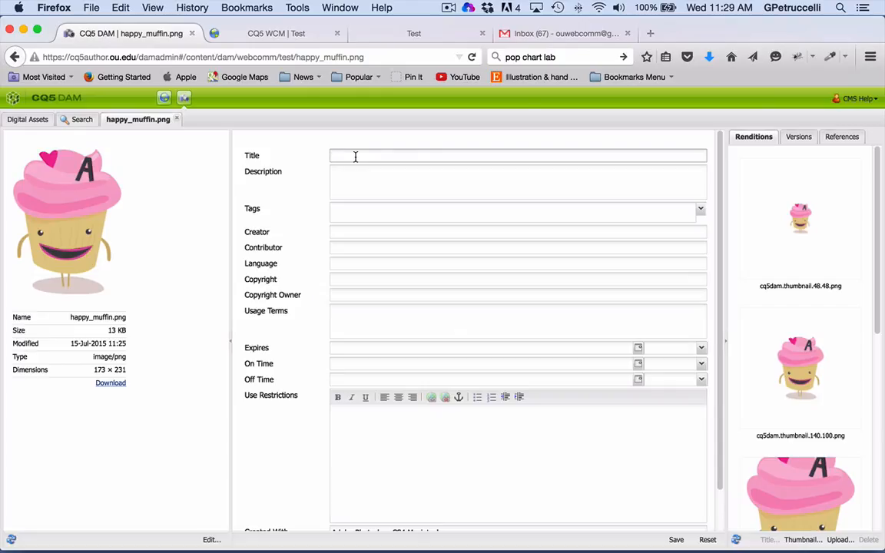
pyautogui.write('Happy Muffin Cartoon')
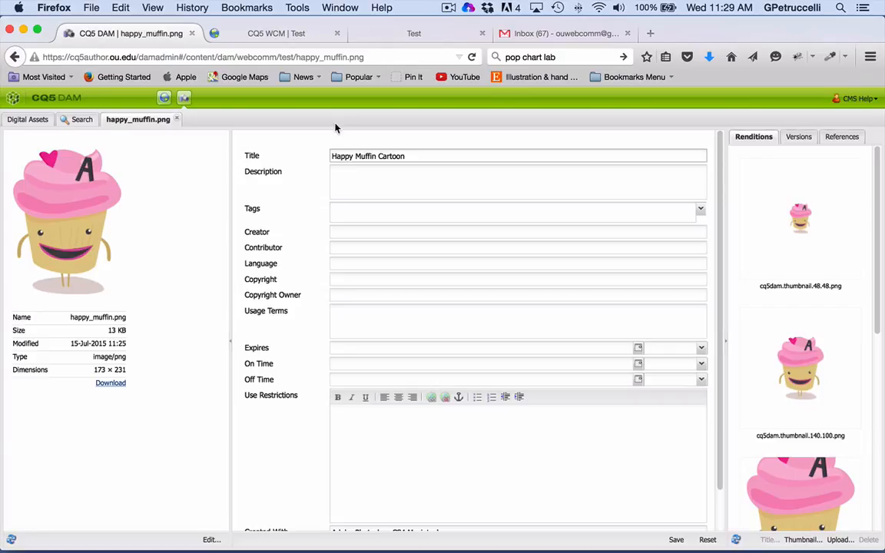
pyautogui.write('Webcomm')
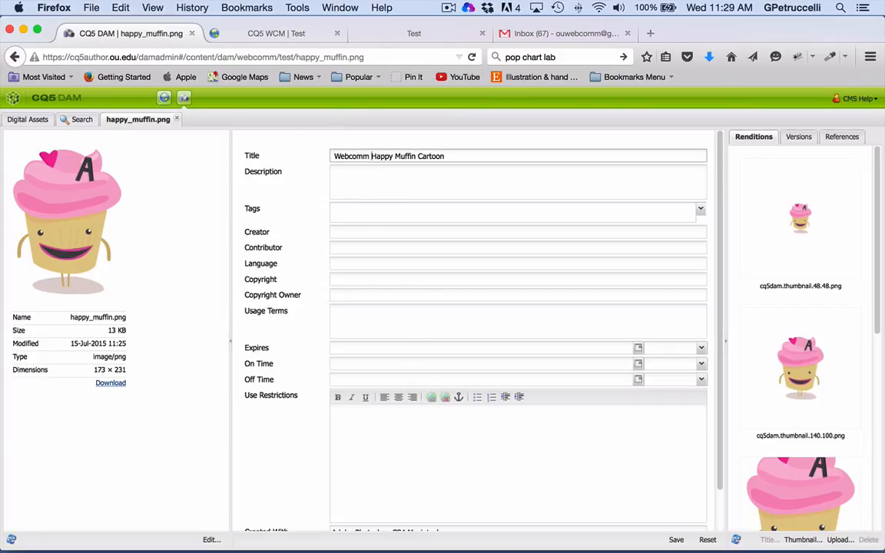
pyautogui.click(334, 156)
pyautogui.press('BackSpace')
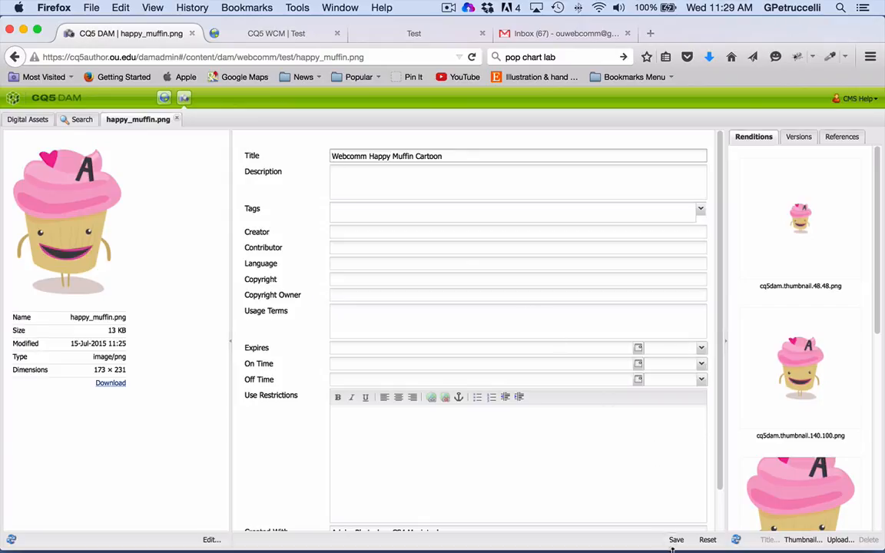
pyautogui.click(676, 540)
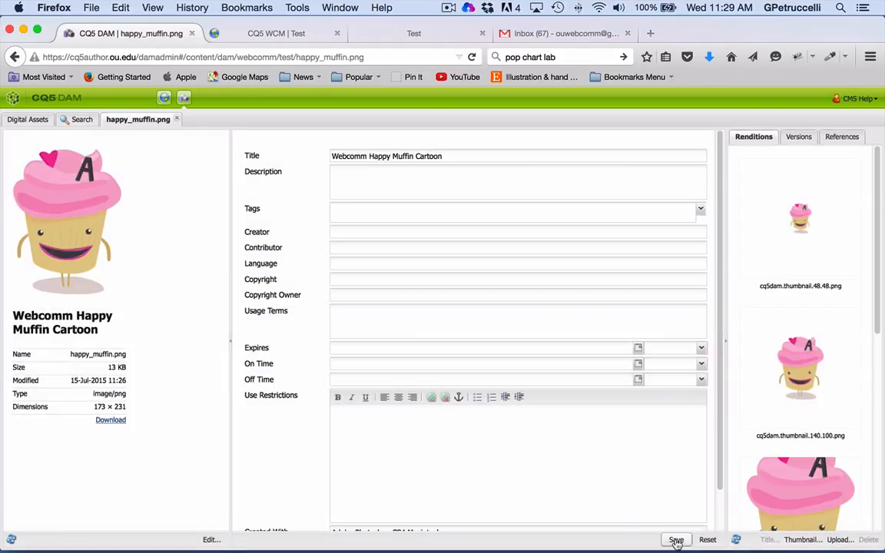
# - Close the happy_muffin.png details and activate the image from the Test Folder list
pyautogui.click(176, 119)
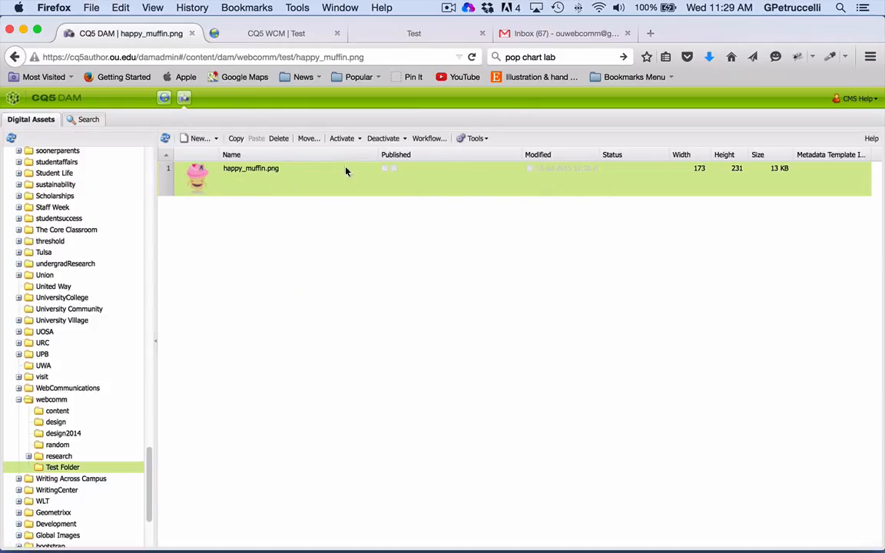
pyautogui.click(340, 141)
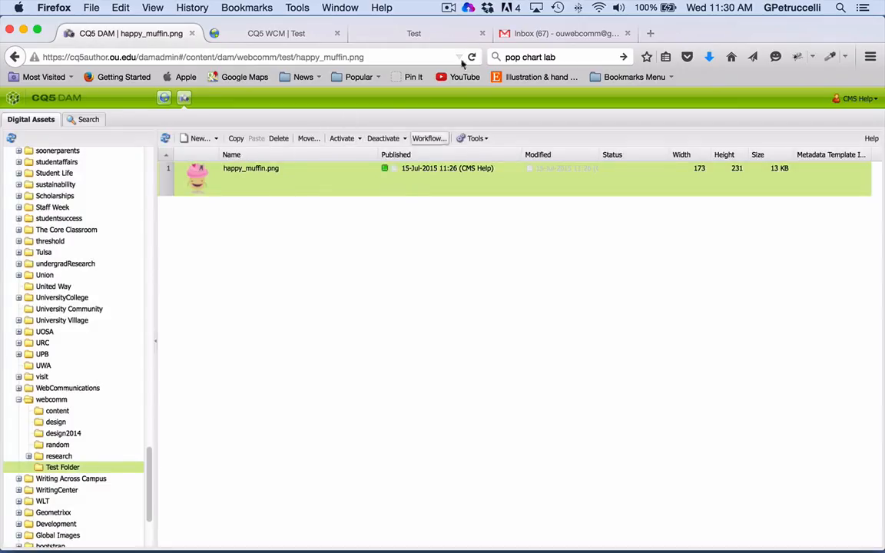
# - Upload Sample.pdf from the Migration Documents folder into Test Folder as a new file
pyautogui.click(218, 139)
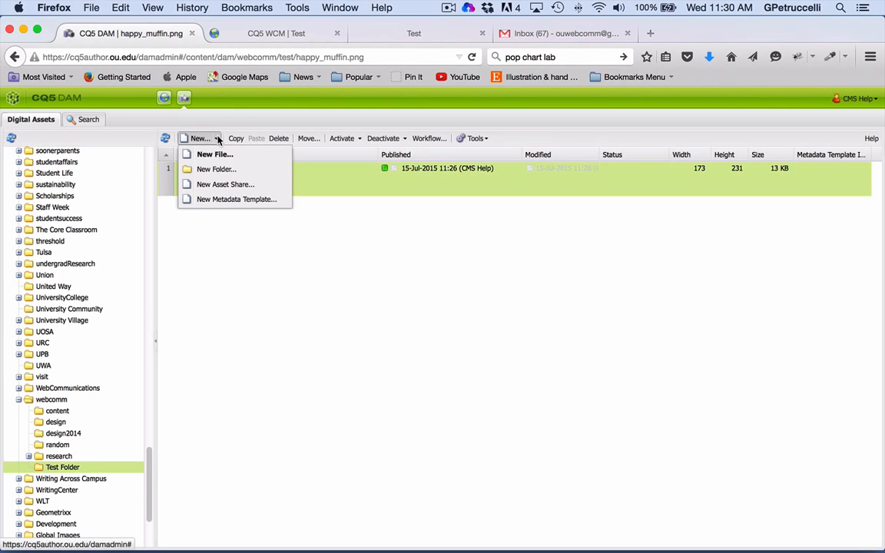
pyautogui.click(221, 152)
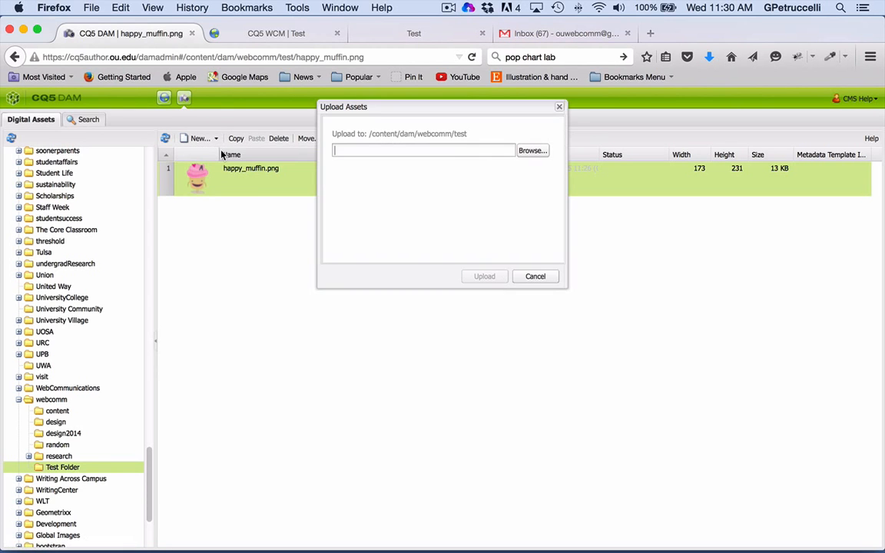
pyautogui.click(531, 151)
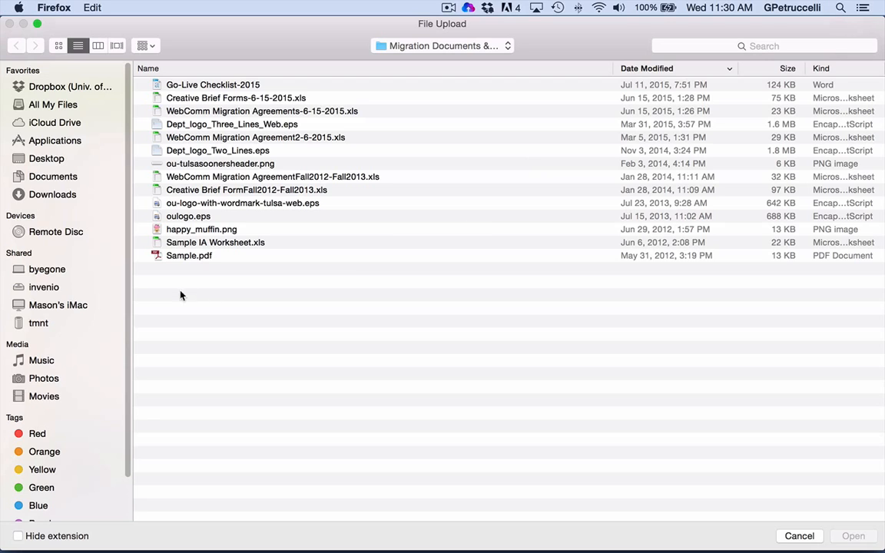
pyautogui.click(186, 258)
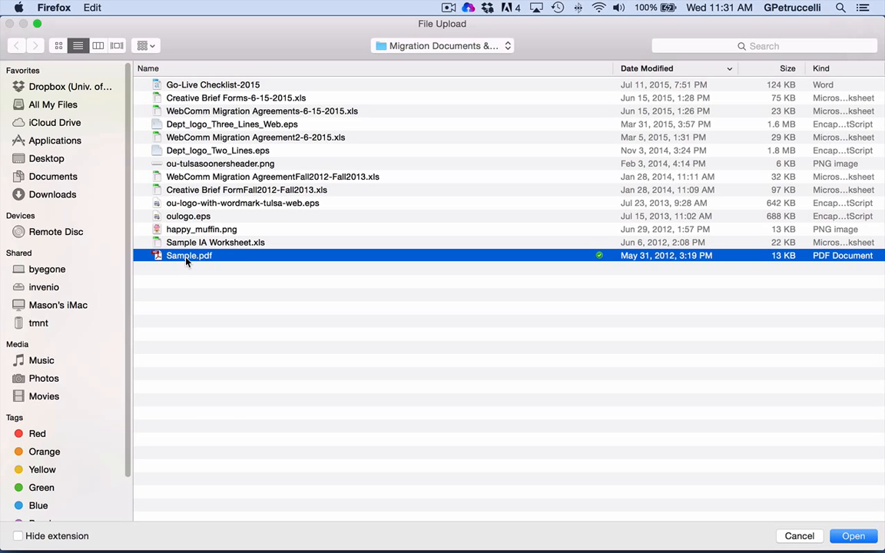
pyautogui.click(856, 540)
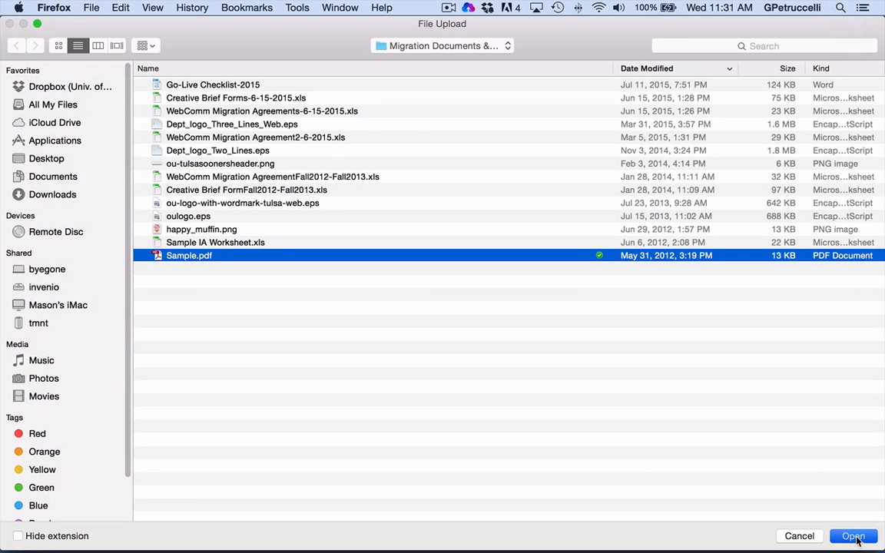
pyautogui.click(481, 278)
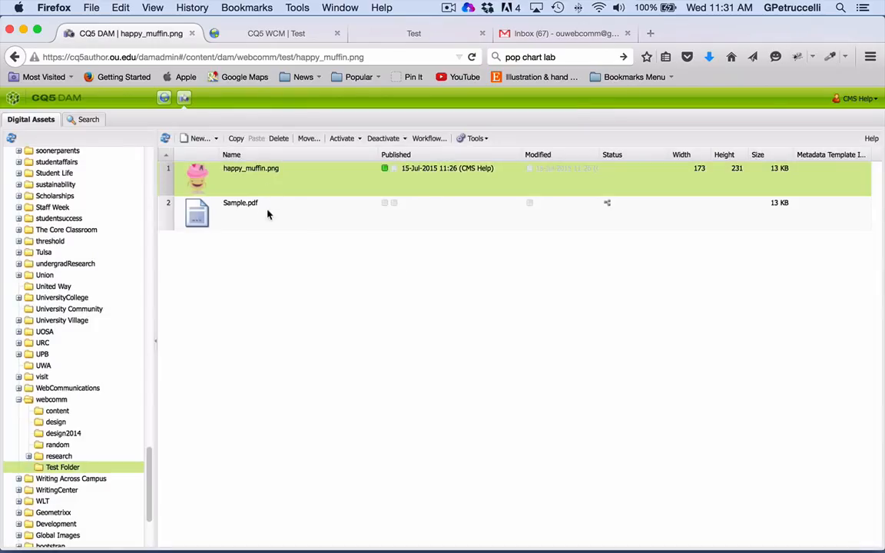
# - In Sample.pdf's details, set the title to "Webcomm Sample PDF", save the change and close the details
pyautogui.click(268, 214)
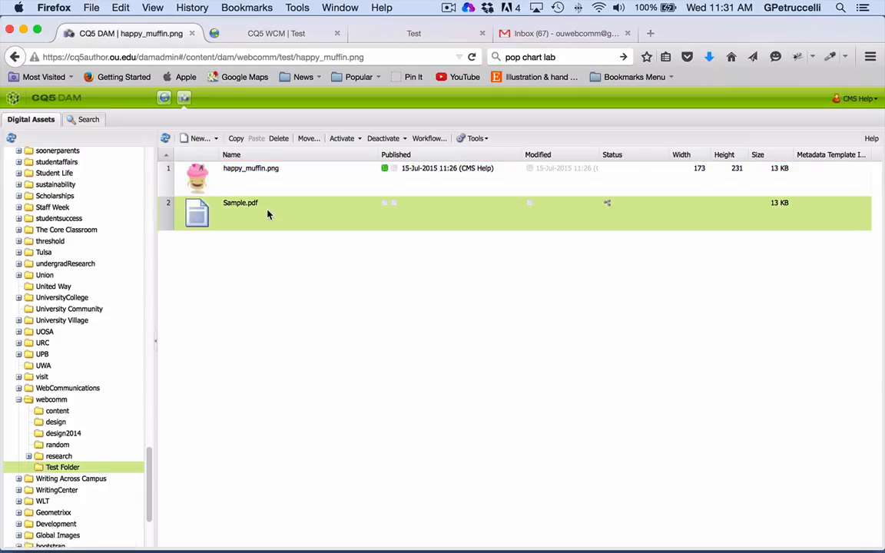
pyautogui.doubleClick(267, 214)
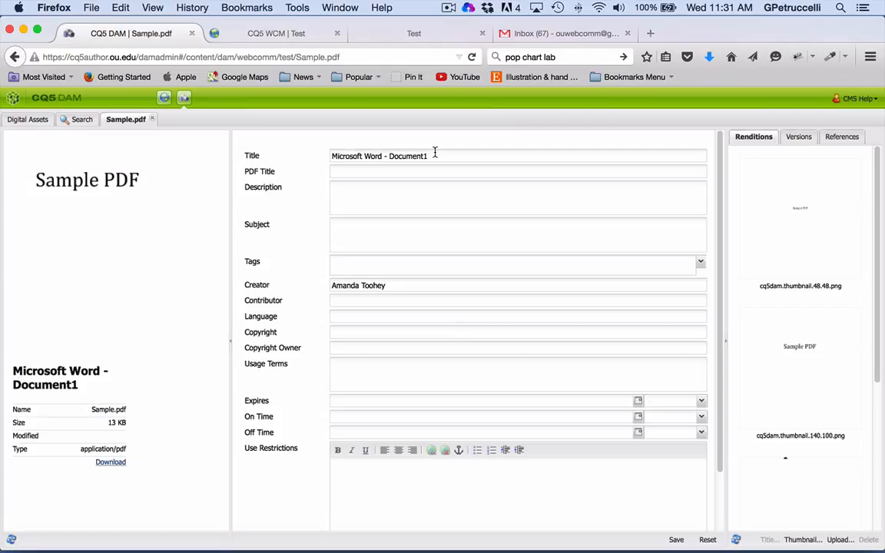
pyautogui.tripleClick(355, 156)
pyautogui.write('Webcomm ')
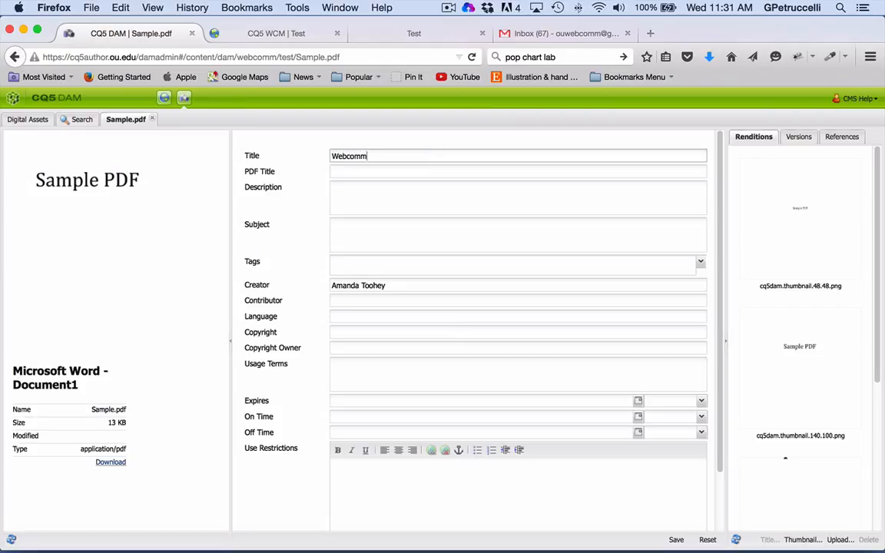
pyautogui.write('Sample PDF')
pyautogui.click(676, 539)
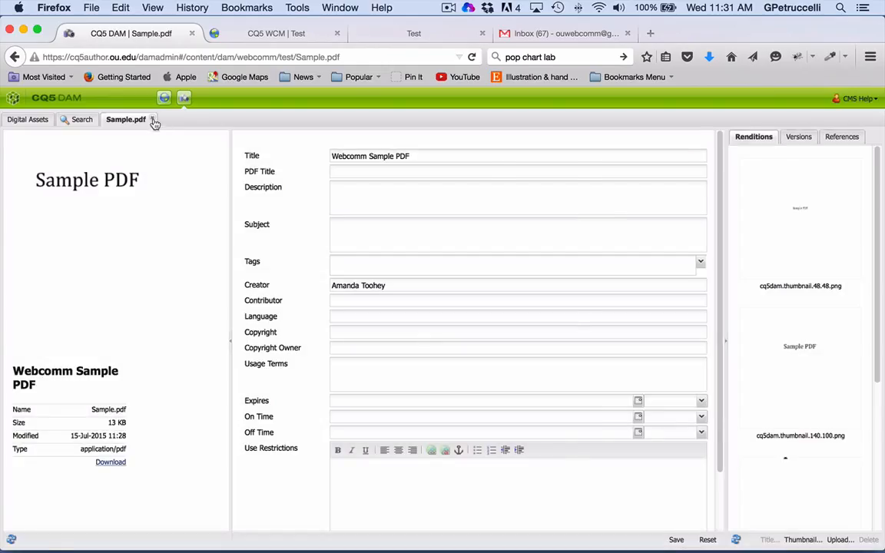
pyautogui.click(153, 120)
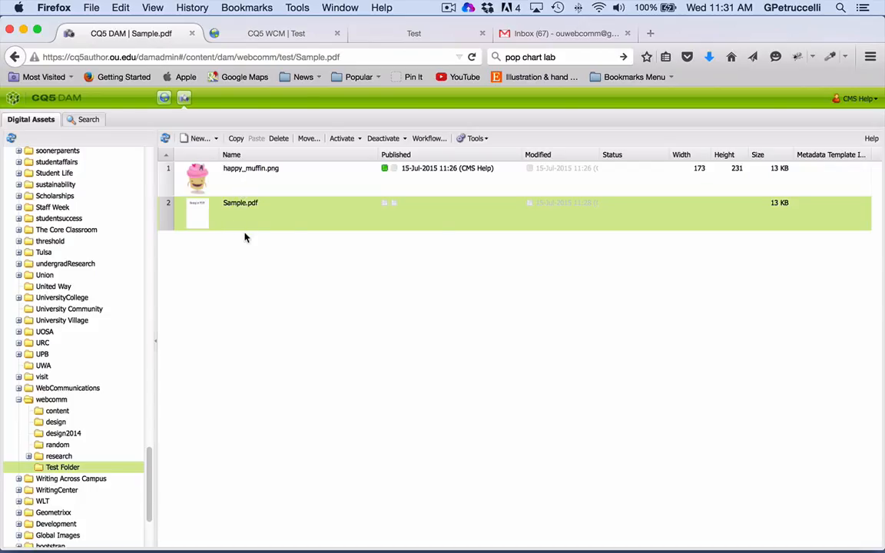
# - Rename Sample.pdf to sample.pdf with the Move command, keeping it in /content/dam/webcomm/test, and confirm the move
pyautogui.rightClick(290, 218)
pyautogui.click(256, 211)
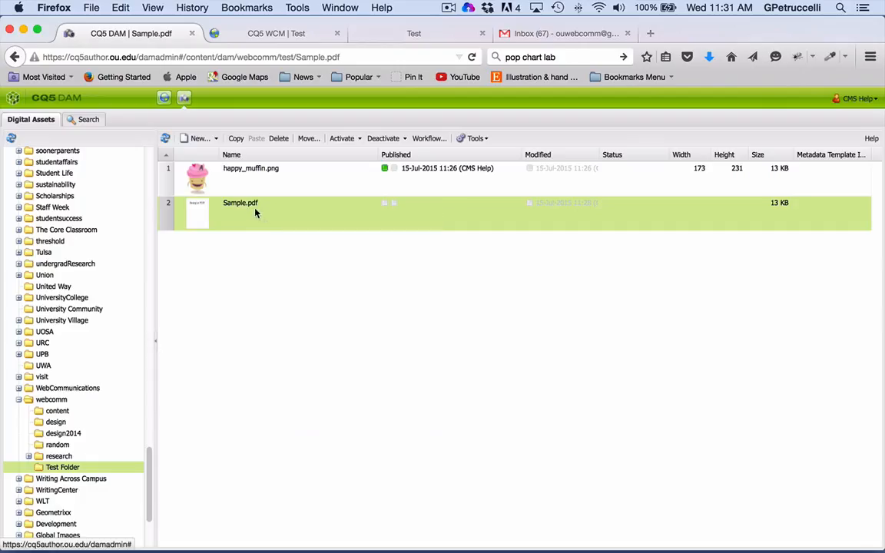
pyautogui.click(307, 139)
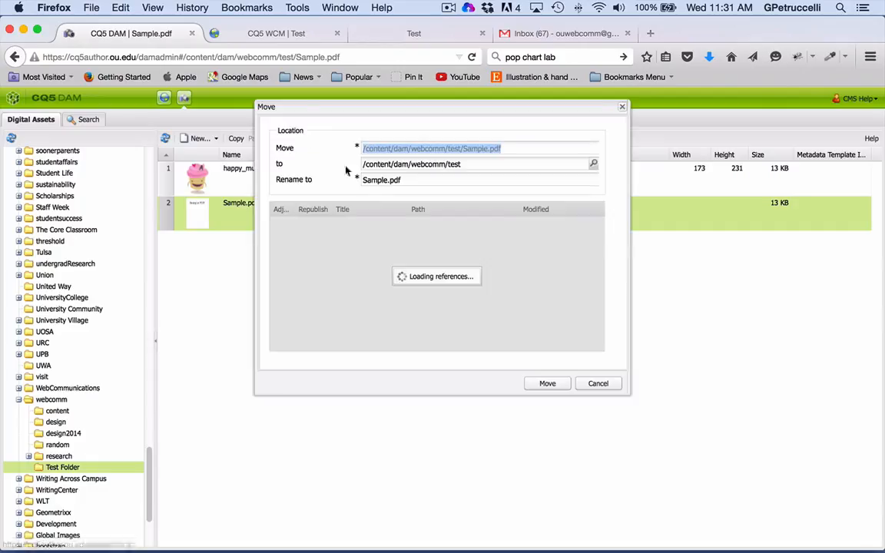
pyautogui.click(366, 179)
pyautogui.press('BackSpace')
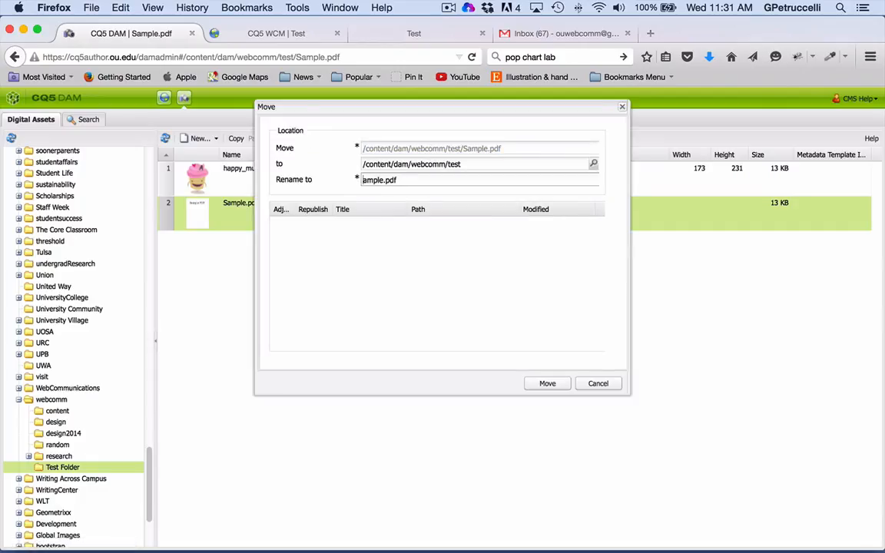
pyautogui.write('s')
pyautogui.click(546, 384)
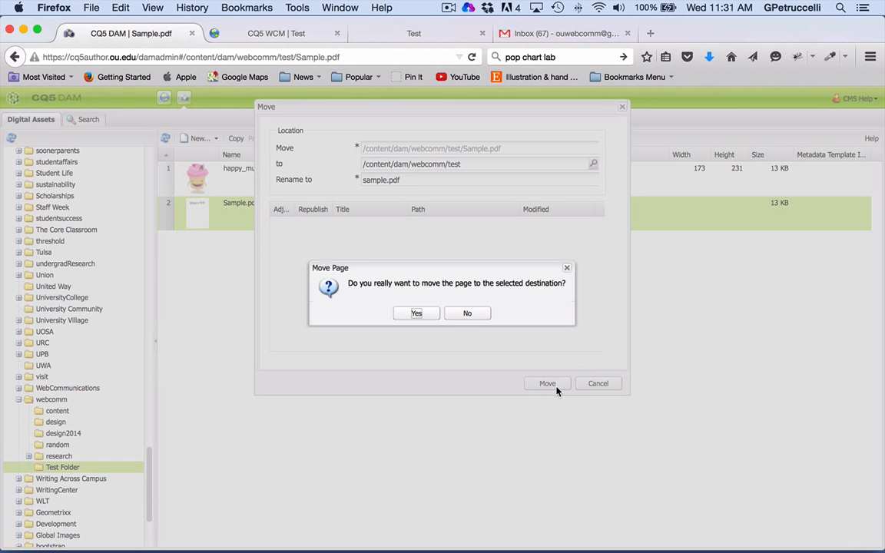
pyautogui.click(436, 313)
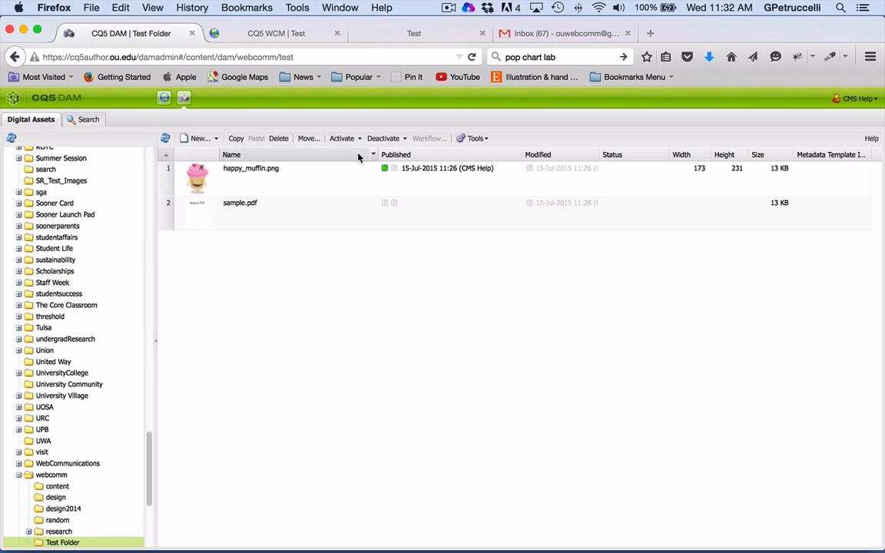
# - Activate sample.pdf in Test Folder, check its publication status and refresh the asset list
pyautogui.moveTo(334, 208); pyautogui.dragTo(335, 142)
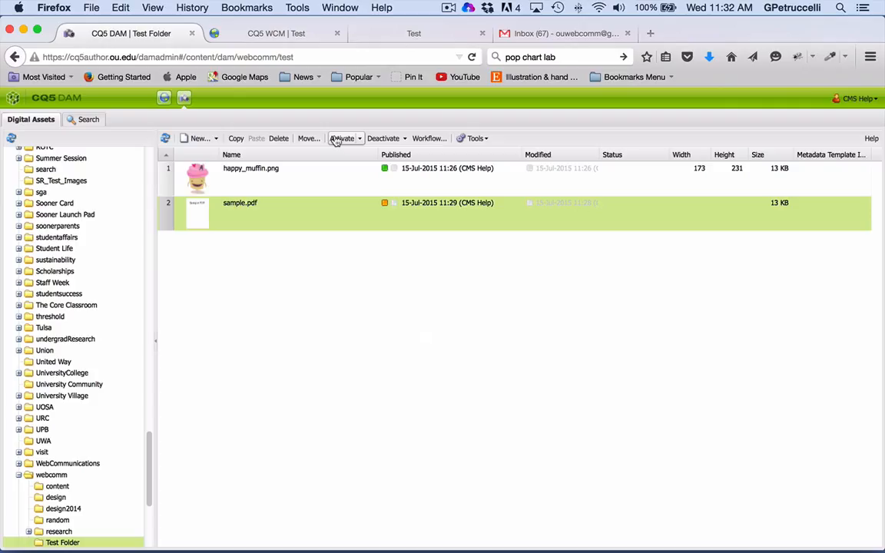
pyautogui.moveTo(386, 208)
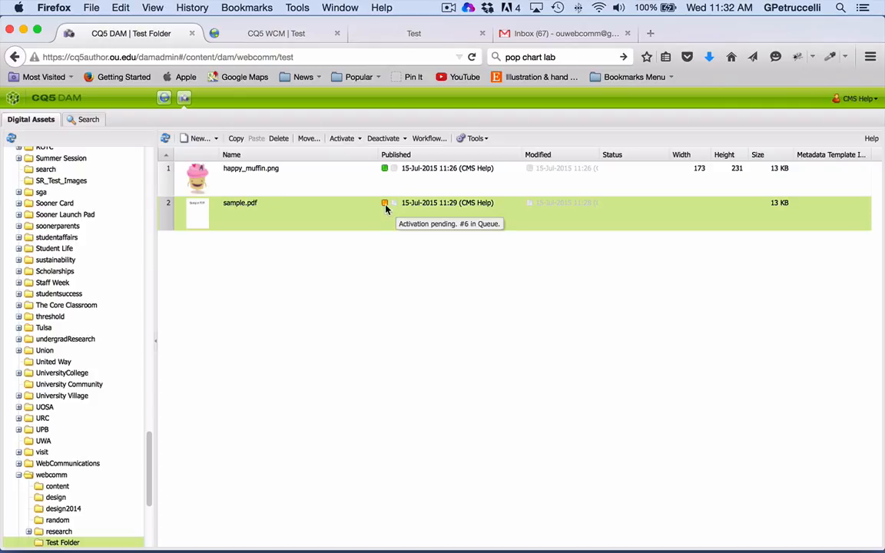
pyautogui.click(165, 138)
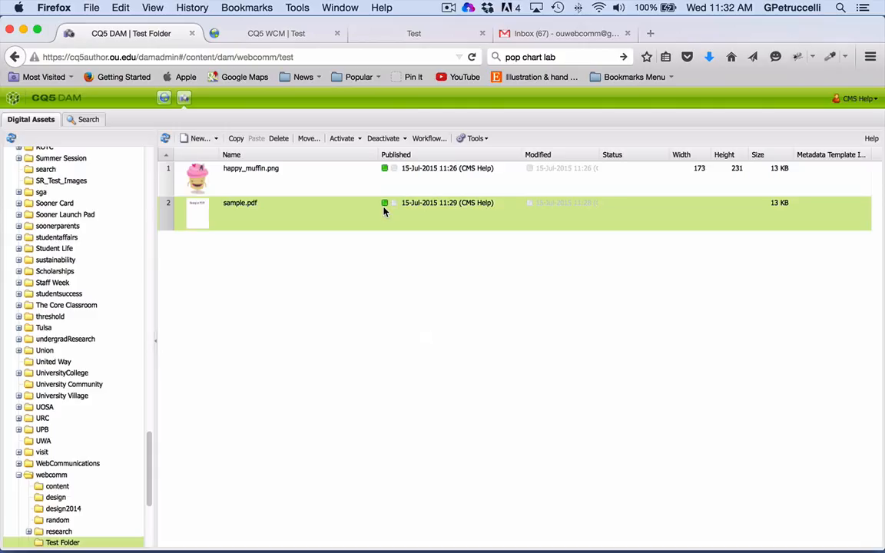
pyautogui.click(448, 8)
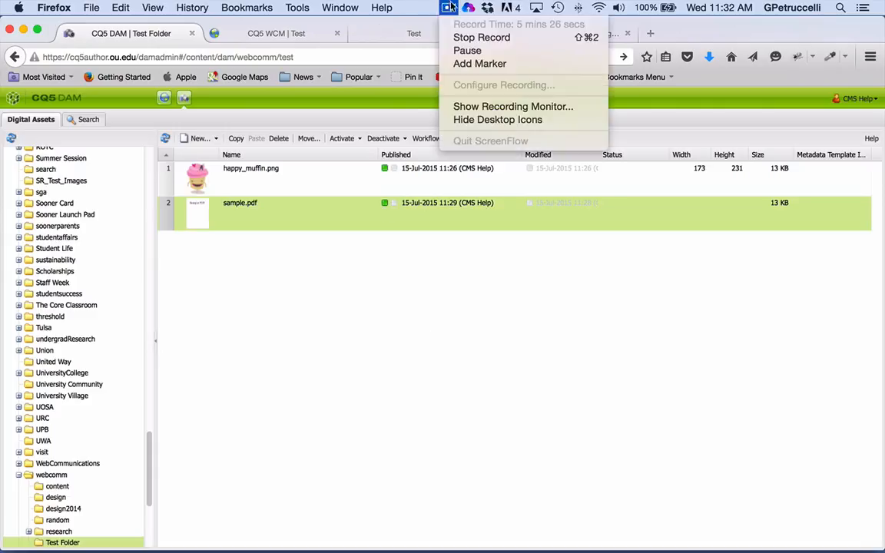